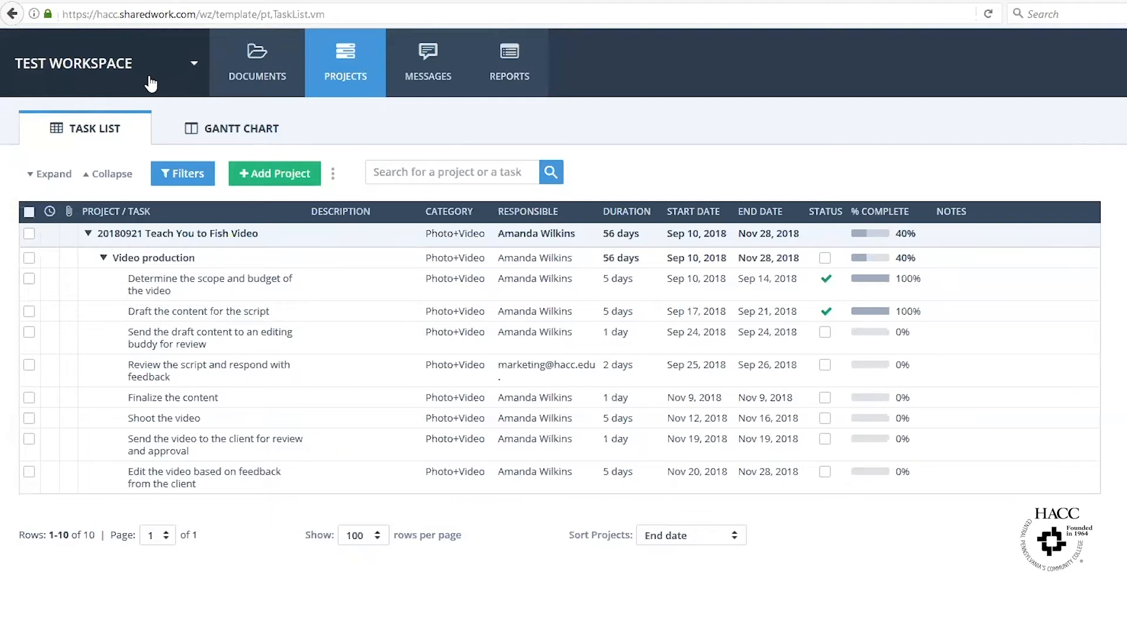
click(151, 83)
scroll(118, 304, down, 6)
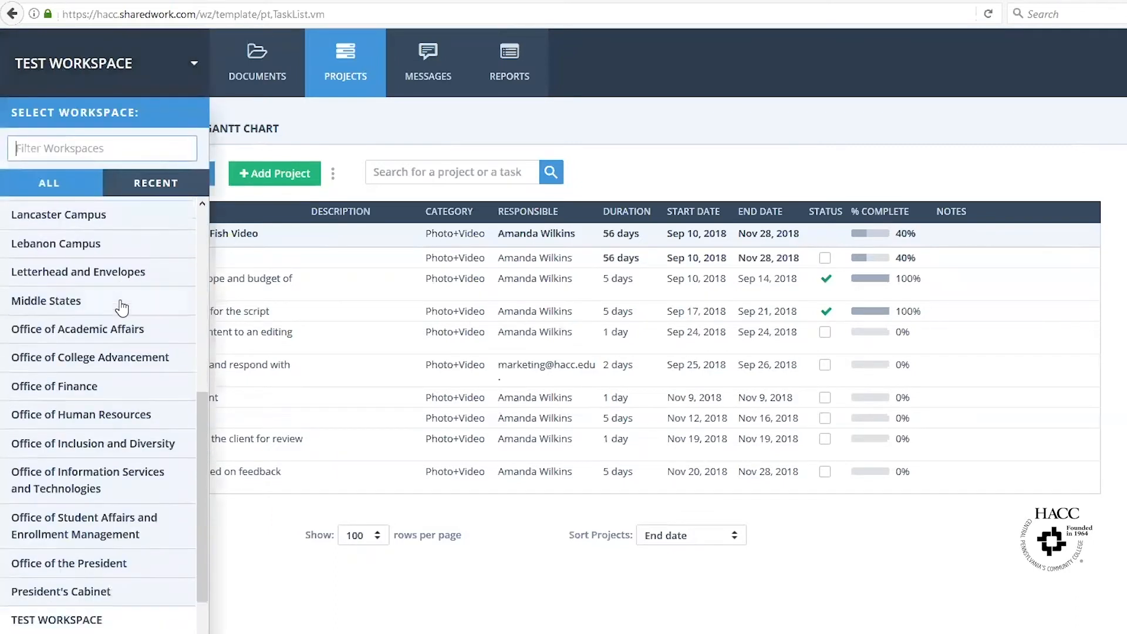
scroll(118, 305, up, 6)
click(371, 131)
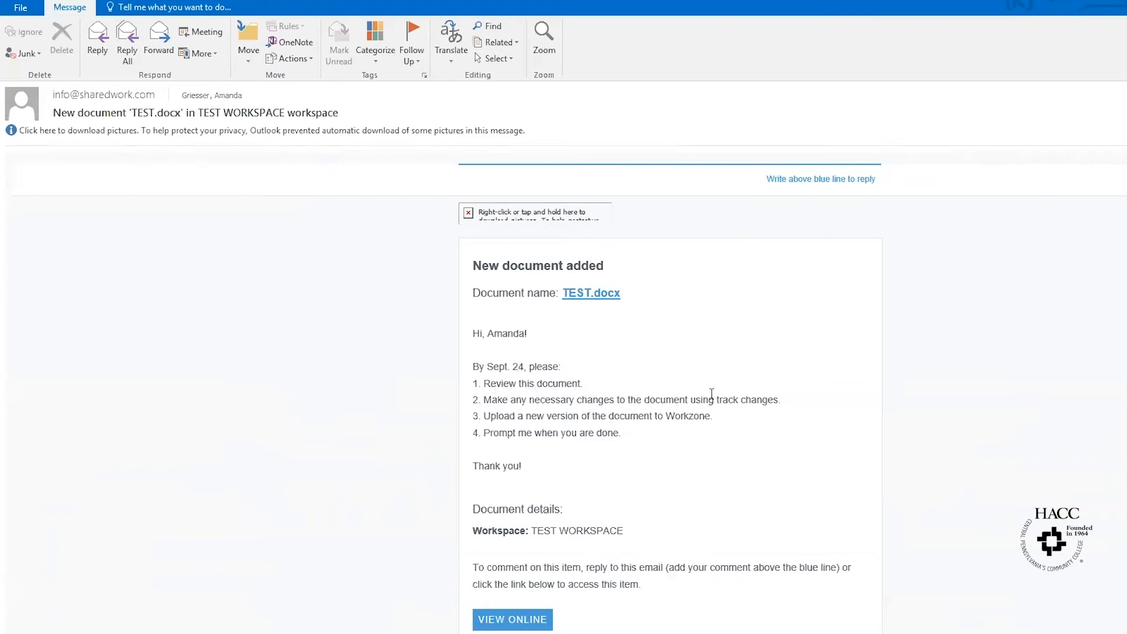
- Open the TEST.docx page in Workzone from the email and download the file into Word
click(550, 627)
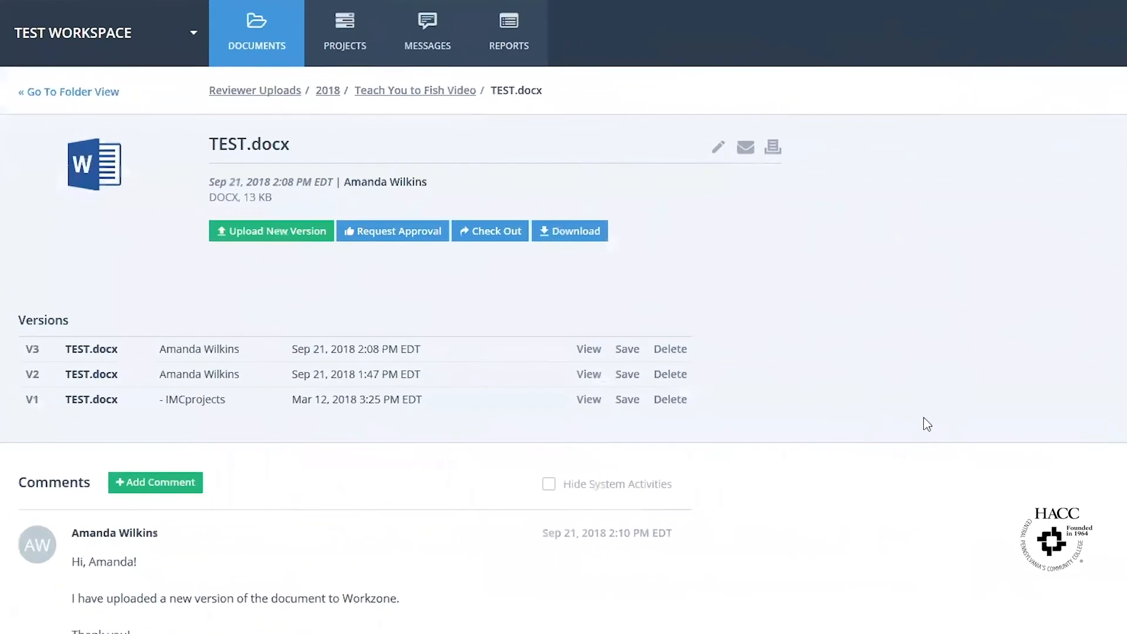
click(593, 236)
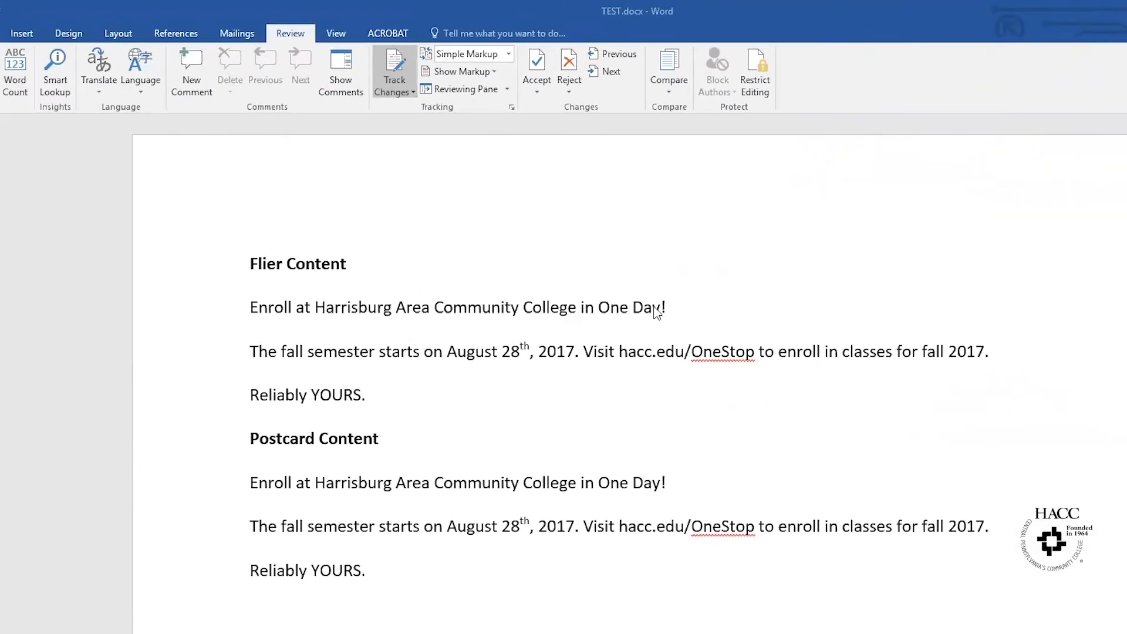
- Turn on Track Changes and rename the Flier headline's college to 'HACC, Central Pennsylvania's Community College,'
click(396, 64)
click(317, 308)
text(HACC, C)
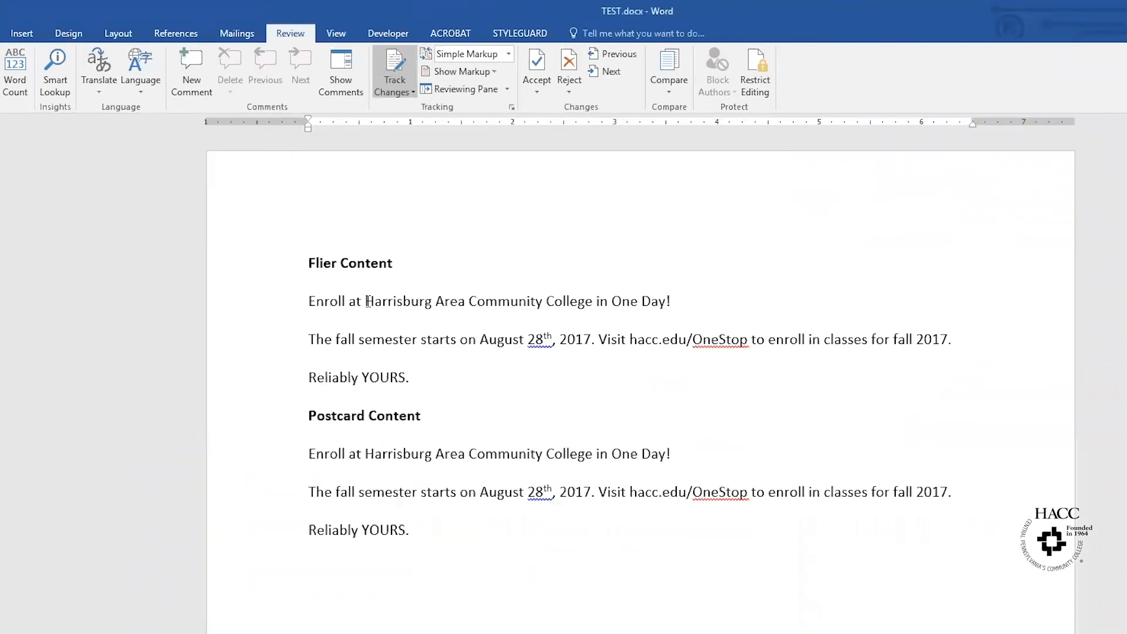
text(entral Pennsylvania's Community College)
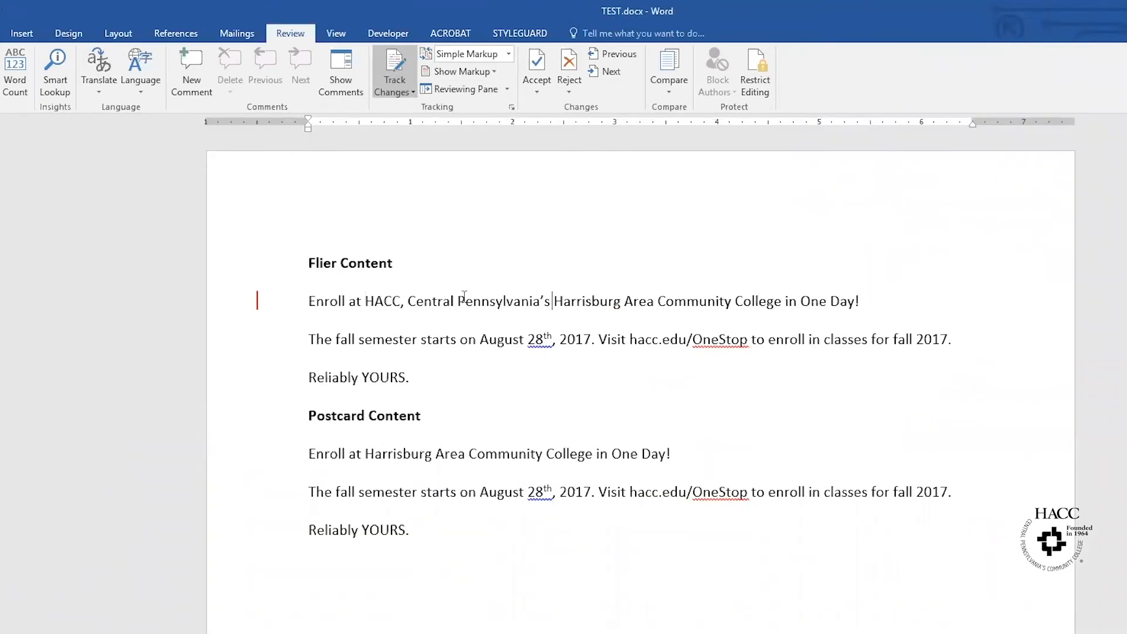
text(,)
key(Delete)
key(Delete)
key(Delete)
key(Delete)
key(Delete)
key(Delete)
key(Delete)
key(Delete)
key(Delete)
key(Delete)
key(Delete)
key(Delete)
key(Delete)
key(Delete)
key(Delete)
key(Delete)
key(Delete)
key(Delete)
key(Delete)
key(Delete)
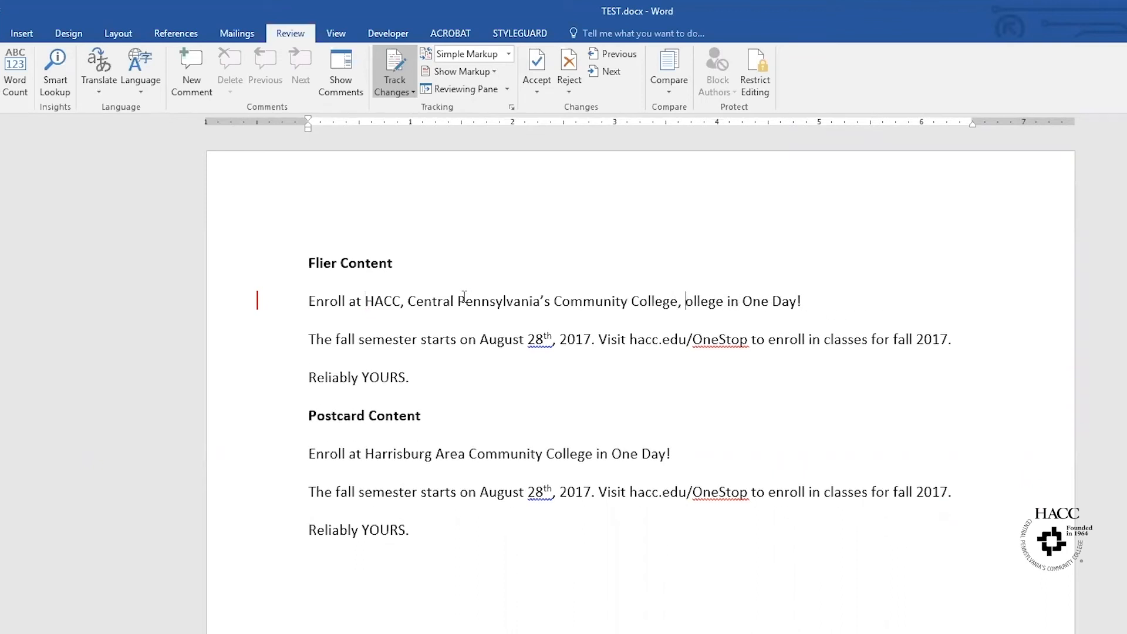
- In the Flier line, change semester to term, August 28th to Aug. 28, and both 2017s to 2018
double_click(395, 341)
text(term)
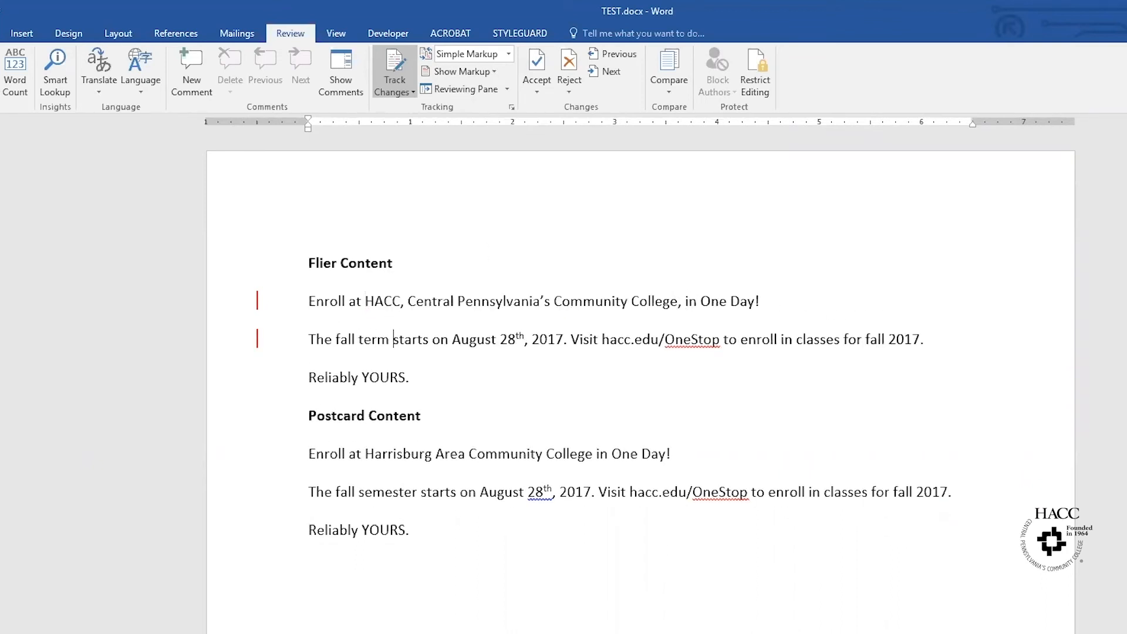
text(.)
key(Delete)
key(Delete)
key(Delete)
key(Right)
key(Right)
key(Right)
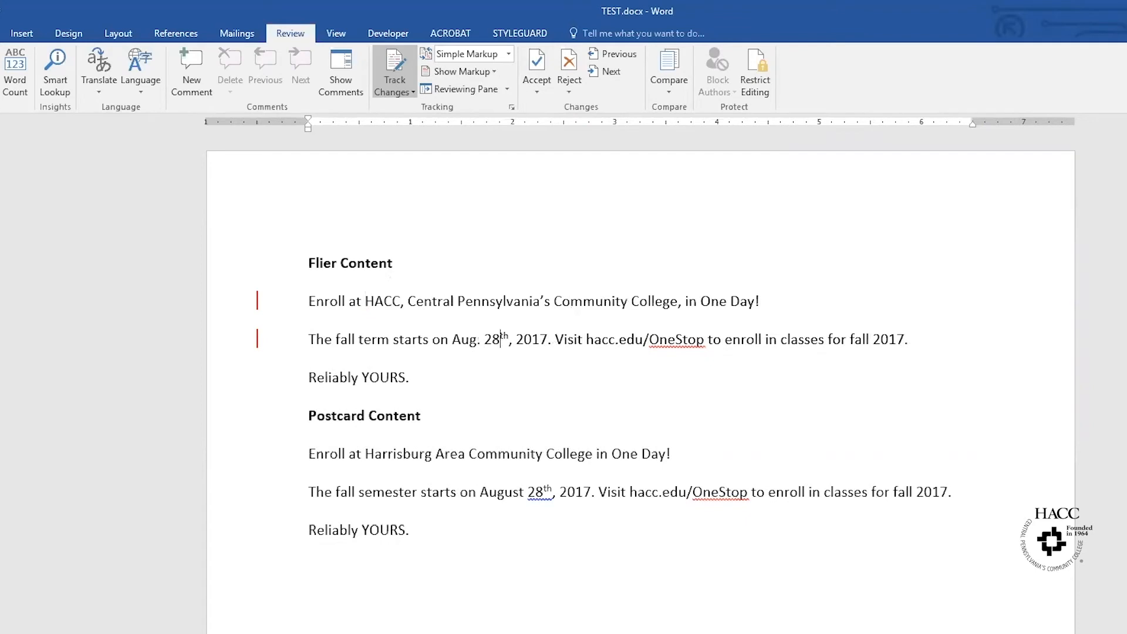
key(Delete)
key(Delete)
key(Right)
key(Right)
key(Right)
key(Right)
key(Right)
text(8)
key(Delete)
click(881, 339)
text(8)
key(Delete)
- Paste the new college name into the Postcard headline and change semester to term
drag(369, 305, 685, 305)
key(ctrl+c)
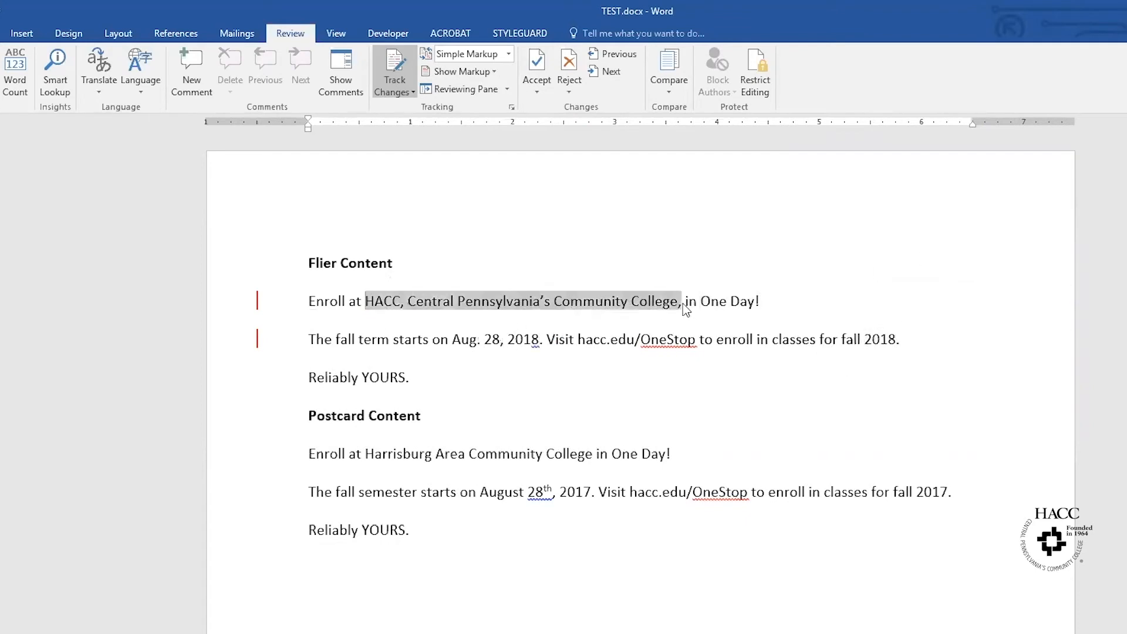
drag(365, 454, 592, 456)
key(ctrl+v)
double_click(389, 493)
text(term)
- In the Postcard line, shorten August 28th to Aug. 28 and change both 2017s to 2018
key(Right)
key(Right)
key(Right)
key(Right)
key(Right)
key(Right)
key(Right)
key(Right)
key(Right)
key(Right)
key(Right)
key(Right)
key(Right)
text(.)
key(Delete)
key(Delete)
key(Delete)
key(Right)
key(Right)
key(Right)
key(Delete)
key(Delete)
key(Right)
key(Right)
key(Right)
key(Right)
key(Right)
key(Delete)
text(8)
double_click(877, 490)
text(2018)
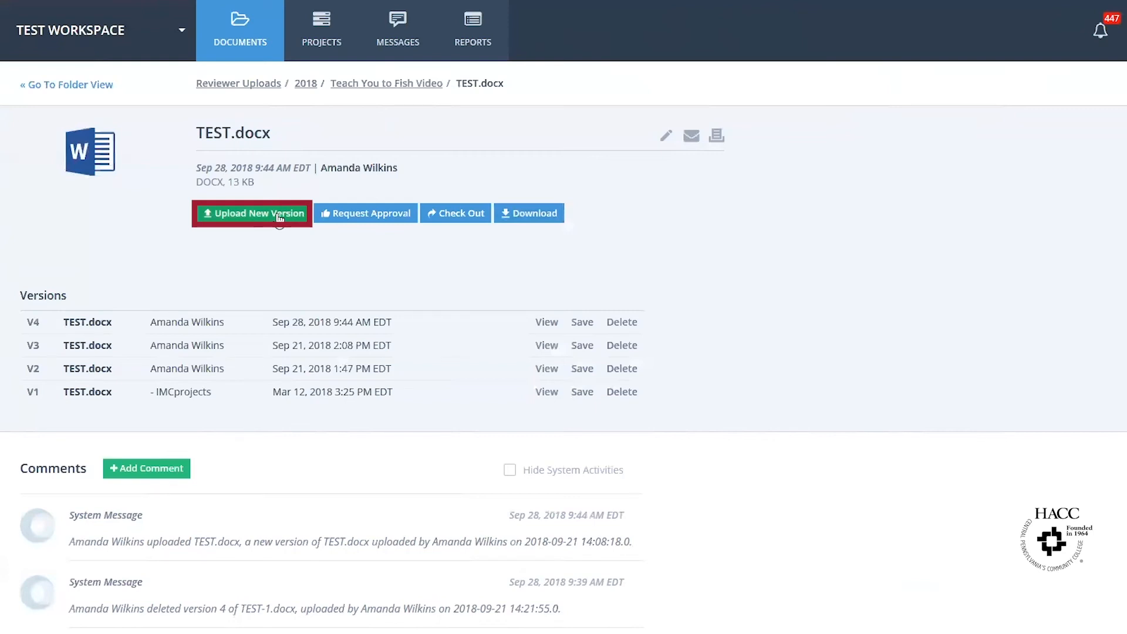
- Upload a new version of TEST.docx, choosing the revised file from the Desktop
click(281, 216)
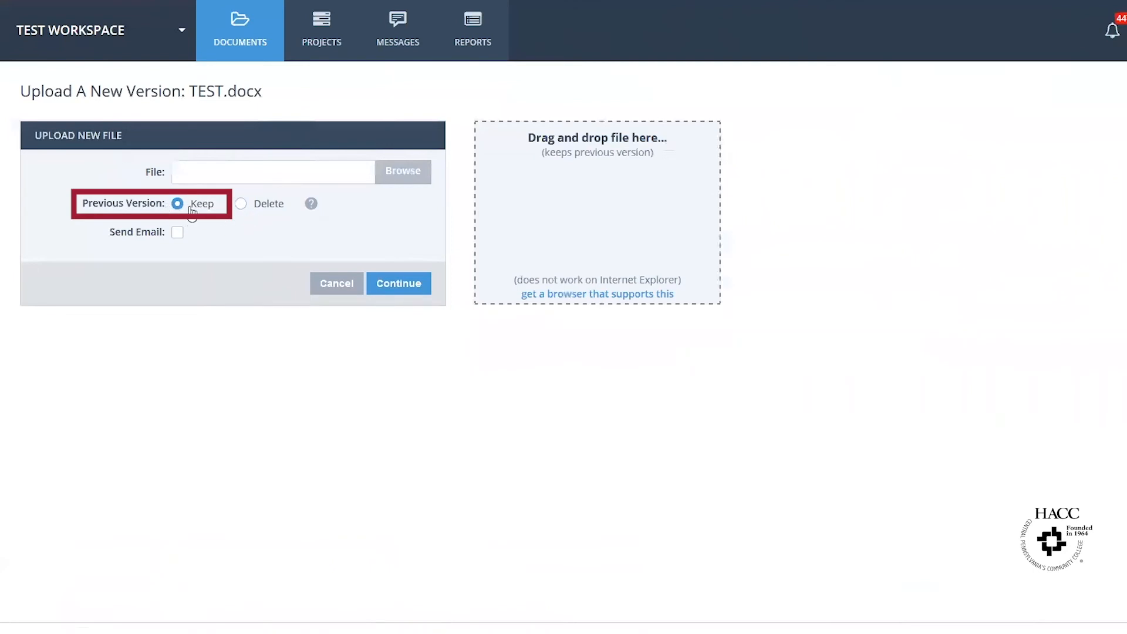
click(417, 169)
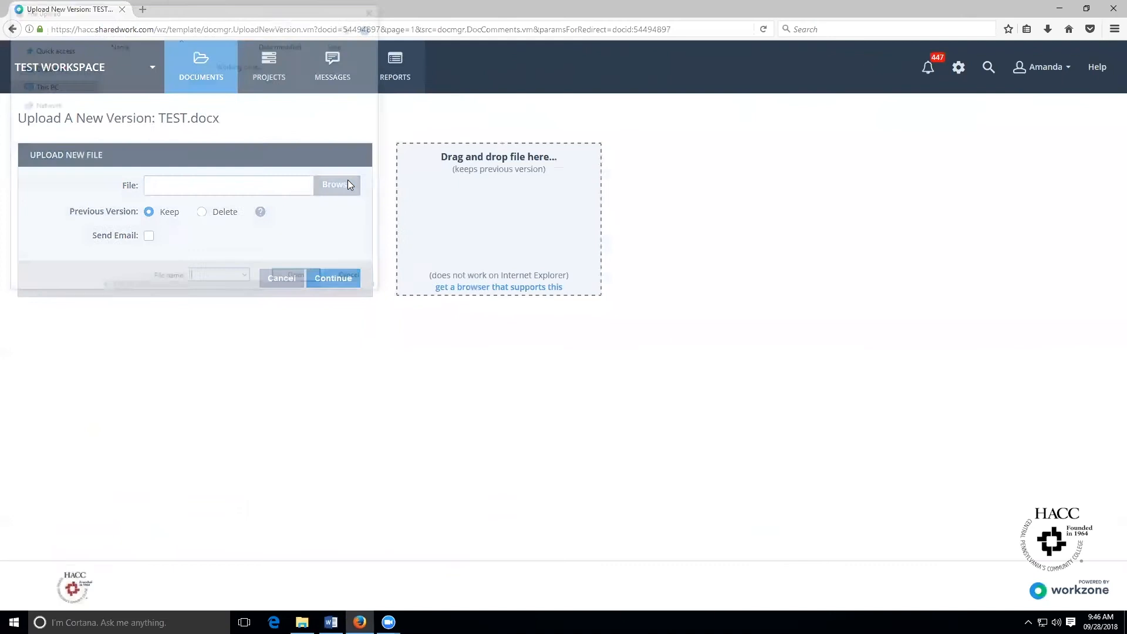
scroll(219, 227, down, 5)
click(215, 241)
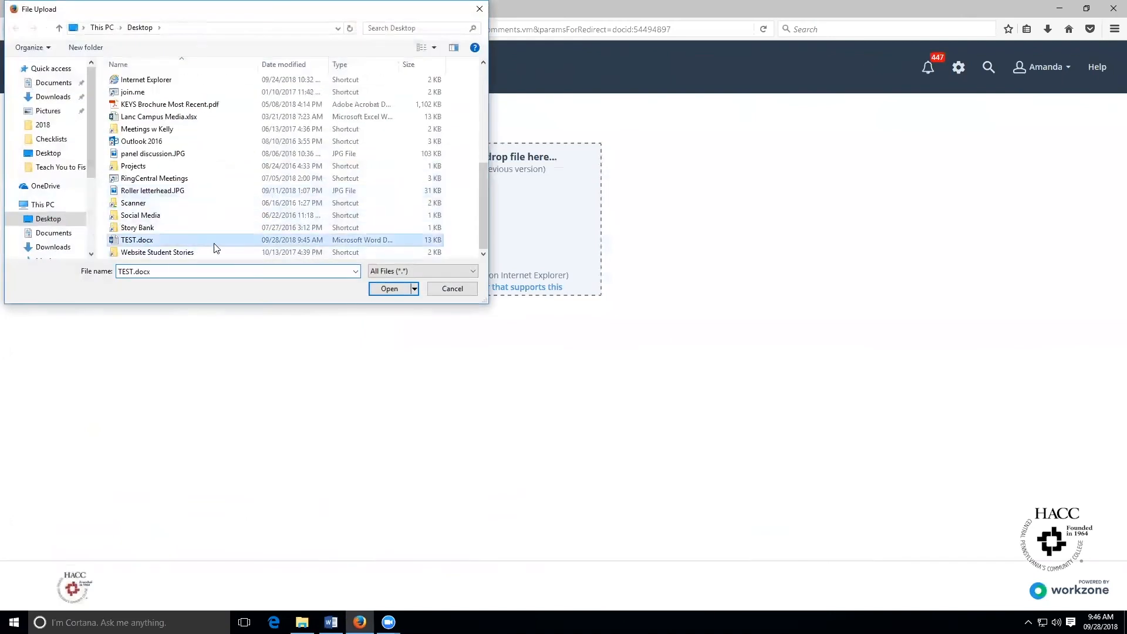
click(379, 291)
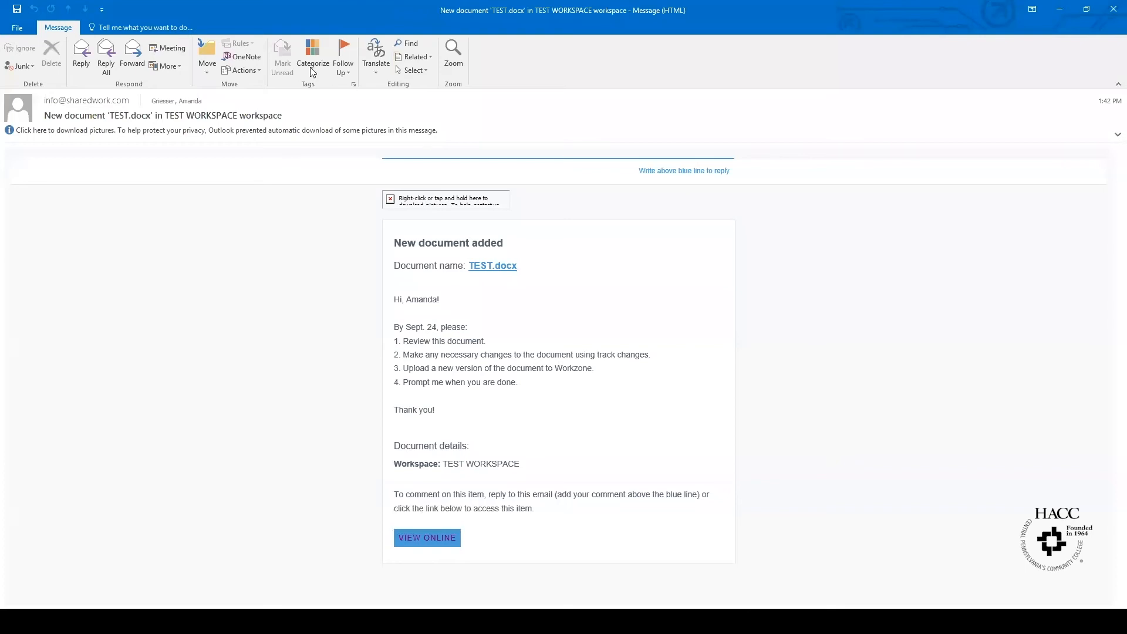
- Reply all to the TEST.docx notification, adding the reviewer to the To line with a greeting, and send it
click(106, 58)
click(402, 106)
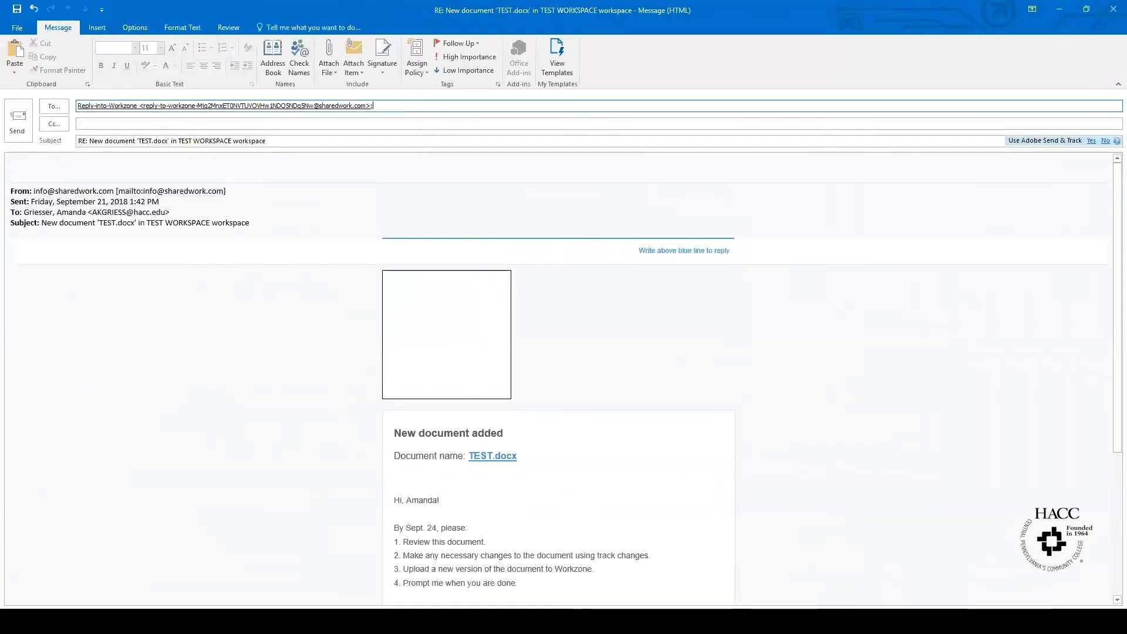
key(Return)
click(292, 162)
text(Hi, Amanda!)
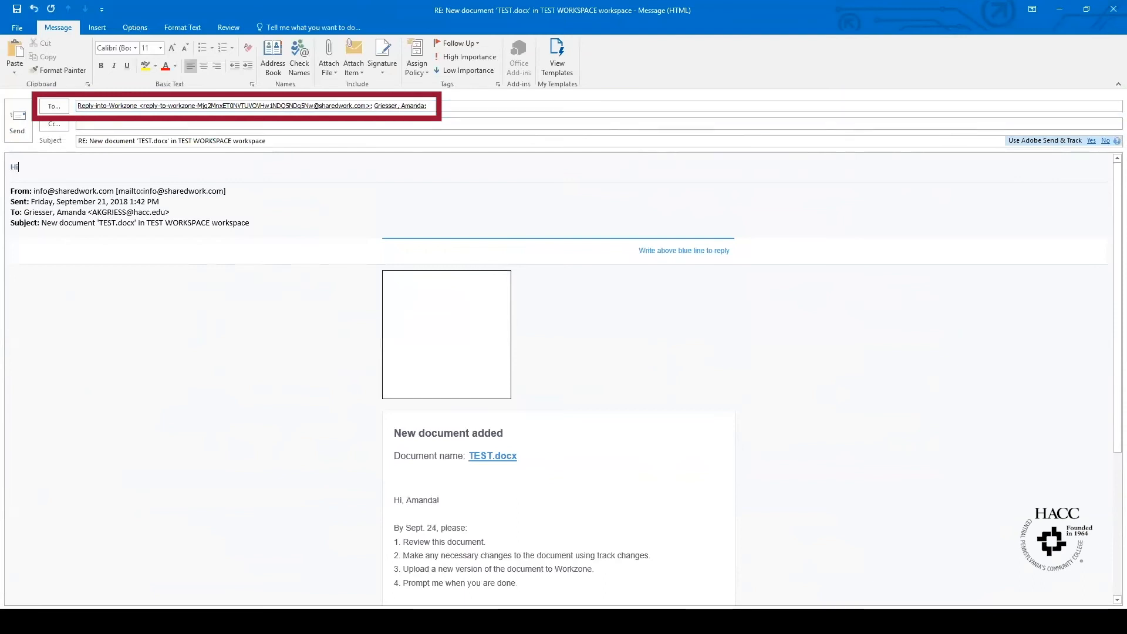
key(Return)
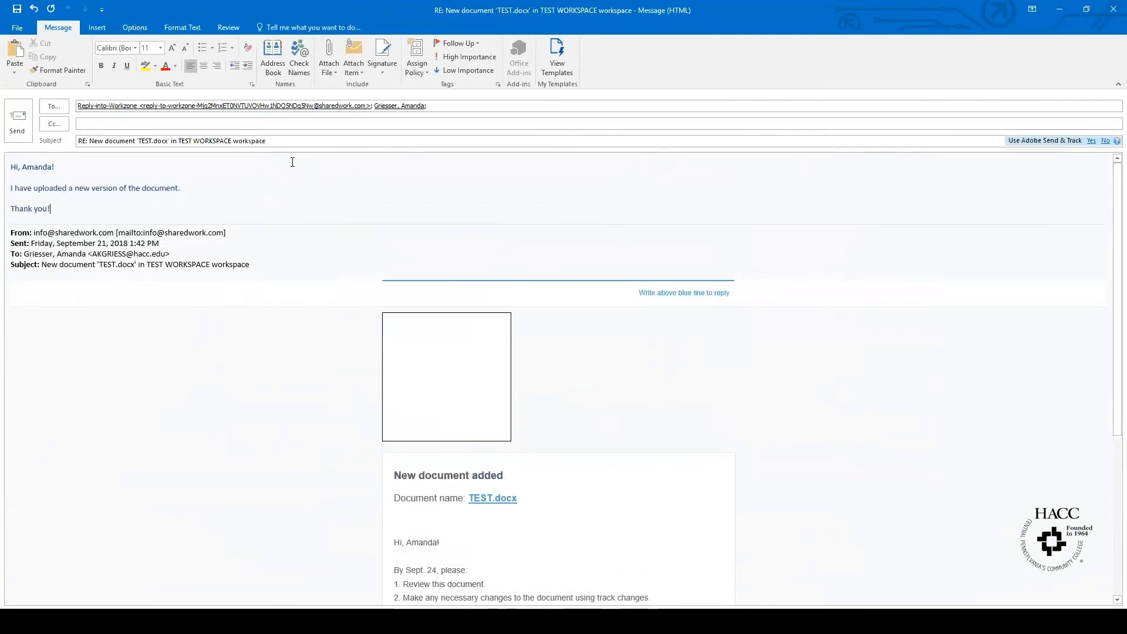
click(18, 121)
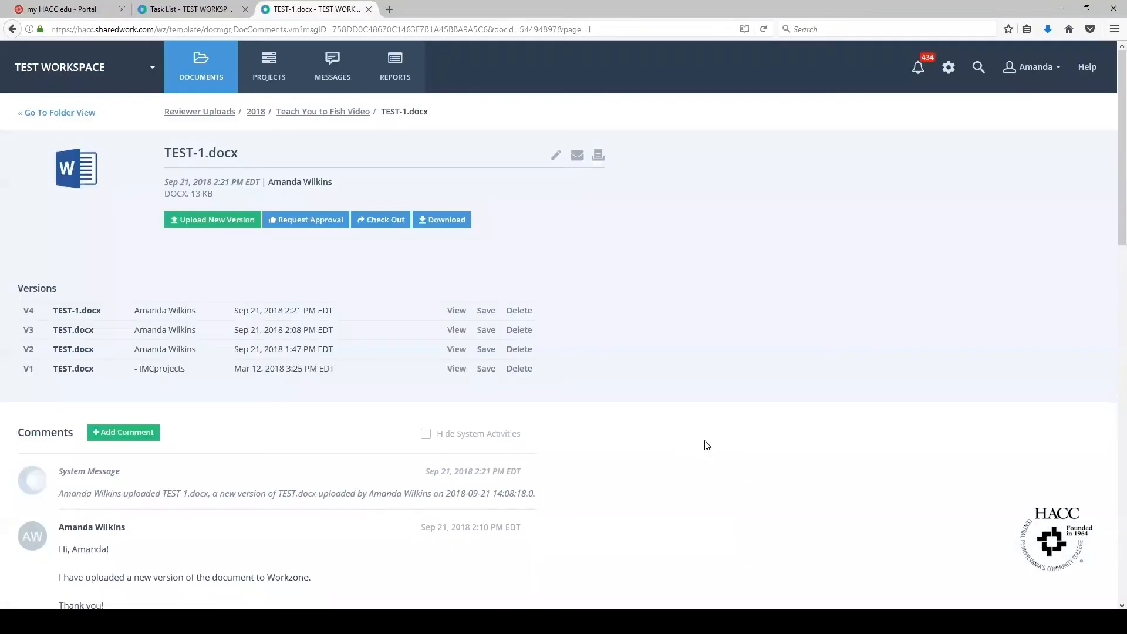
scroll(706, 446, down, 5)
scroll(707, 446, down, 3)
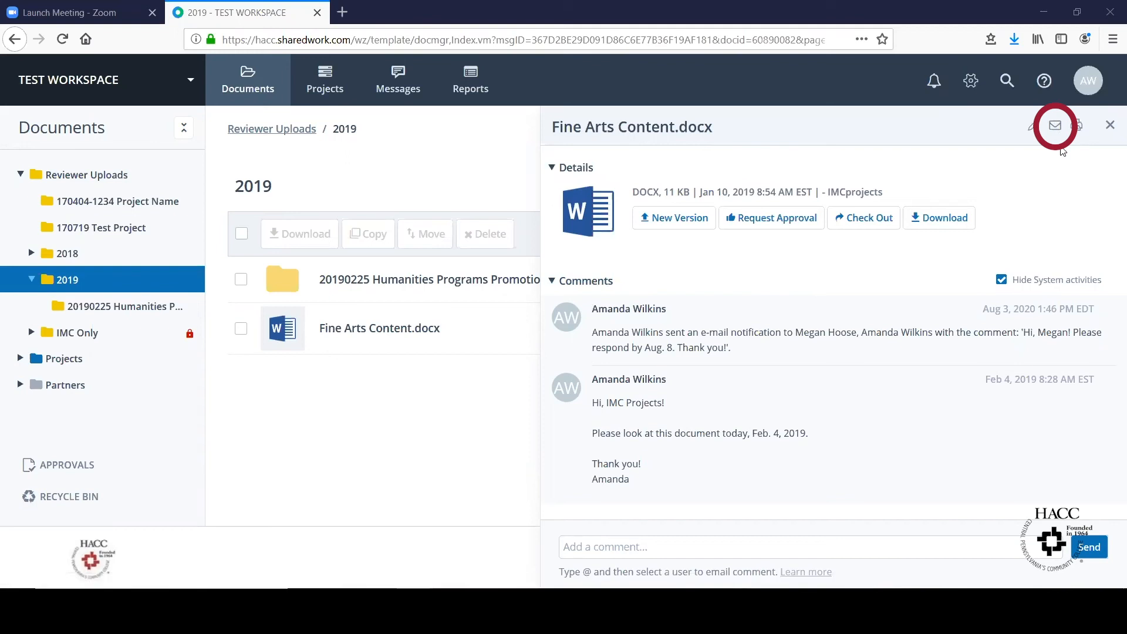
- Email a reviewer about Fine Arts Content.docx, copying another person, asking for a response by Aug. 8
click(1055, 125)
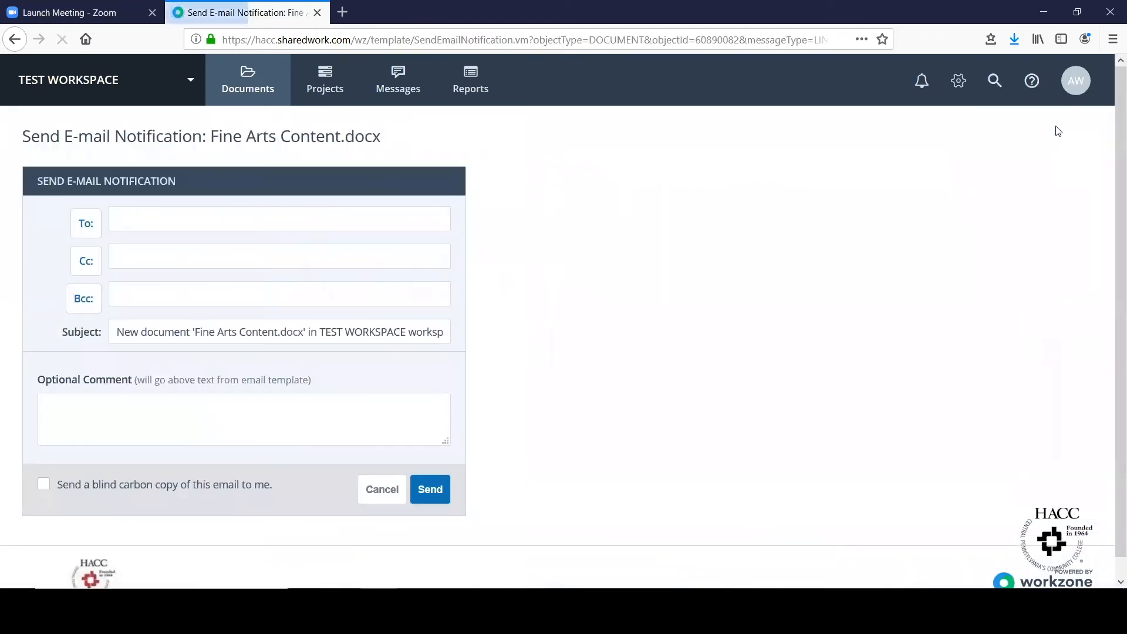
click(217, 443)
text(i, Megan! Please respond by Aug. 8. Thank you!)
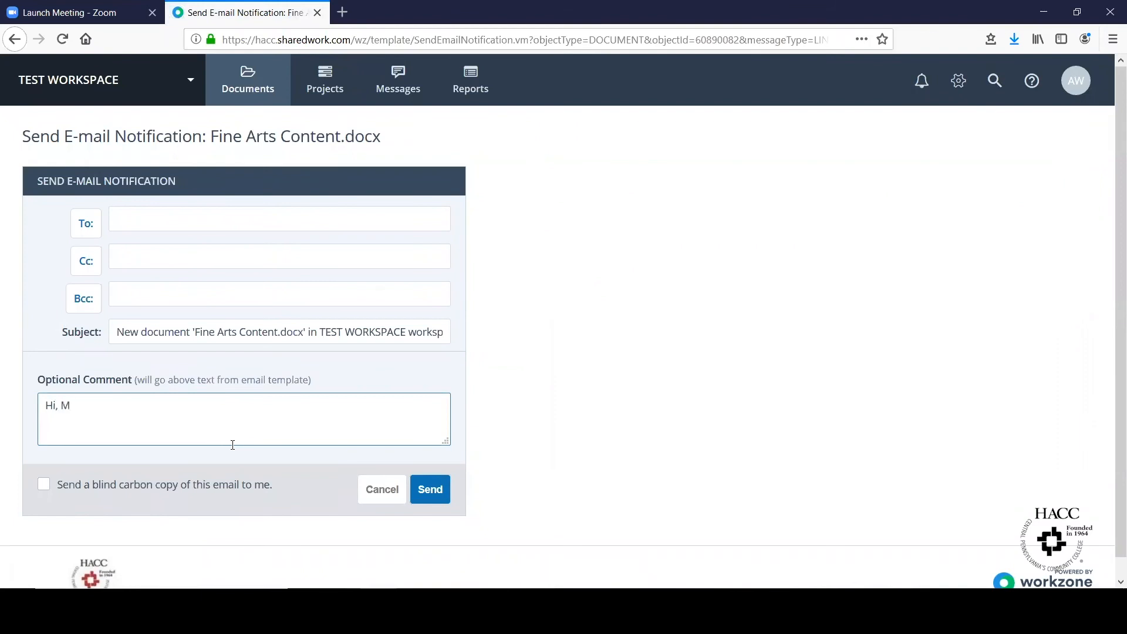
click(86, 223)
click(358, 375)
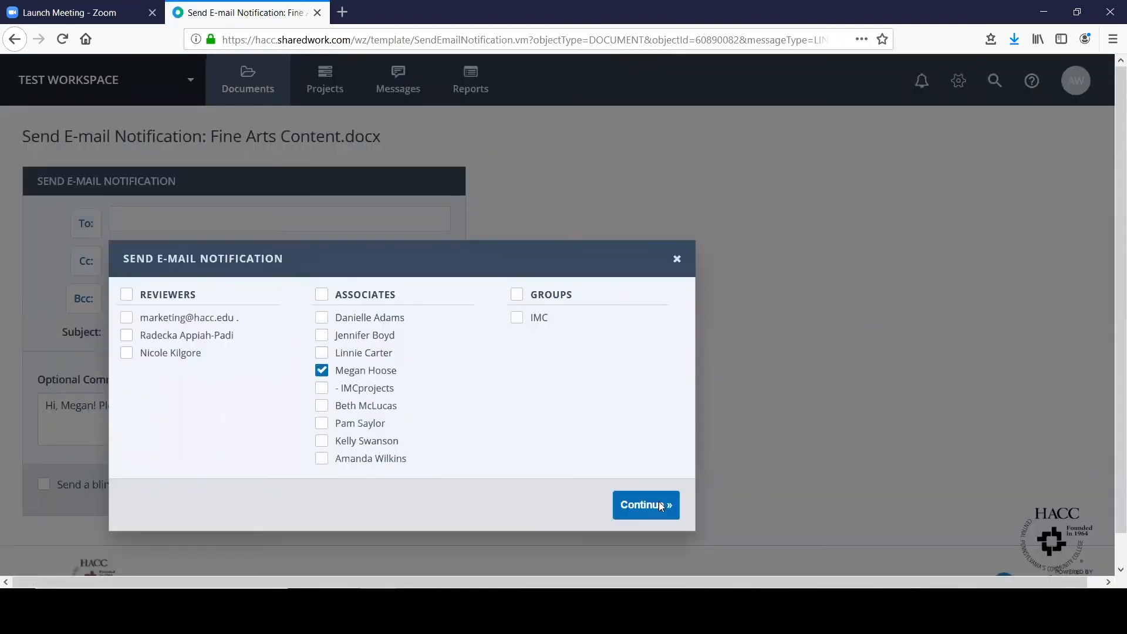
click(662, 506)
click(84, 267)
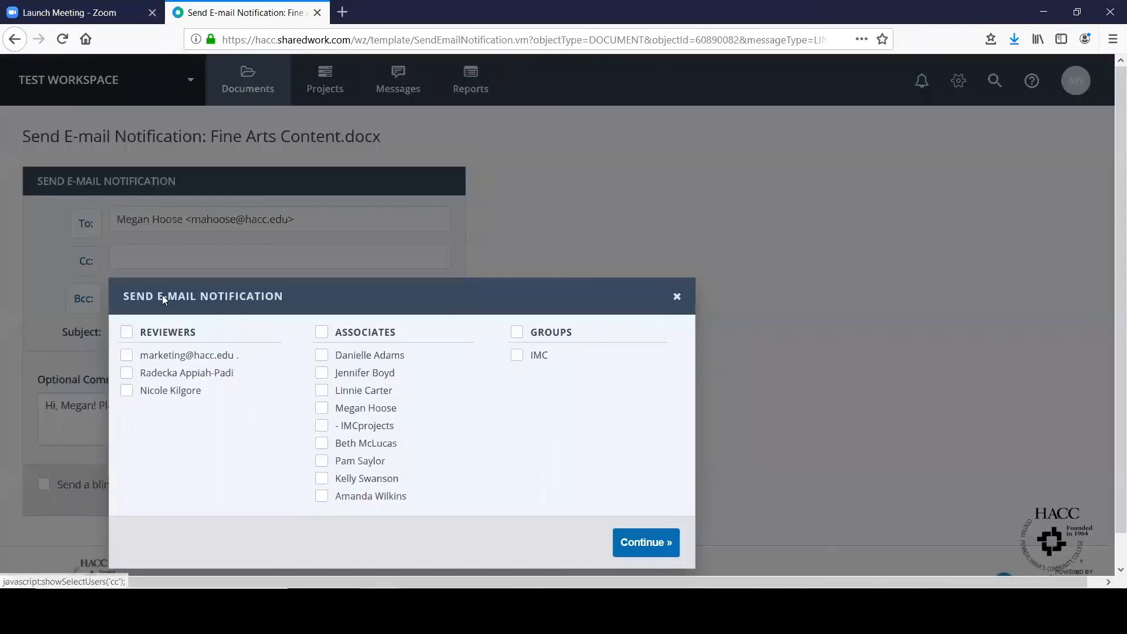
click(378, 499)
click(617, 531)
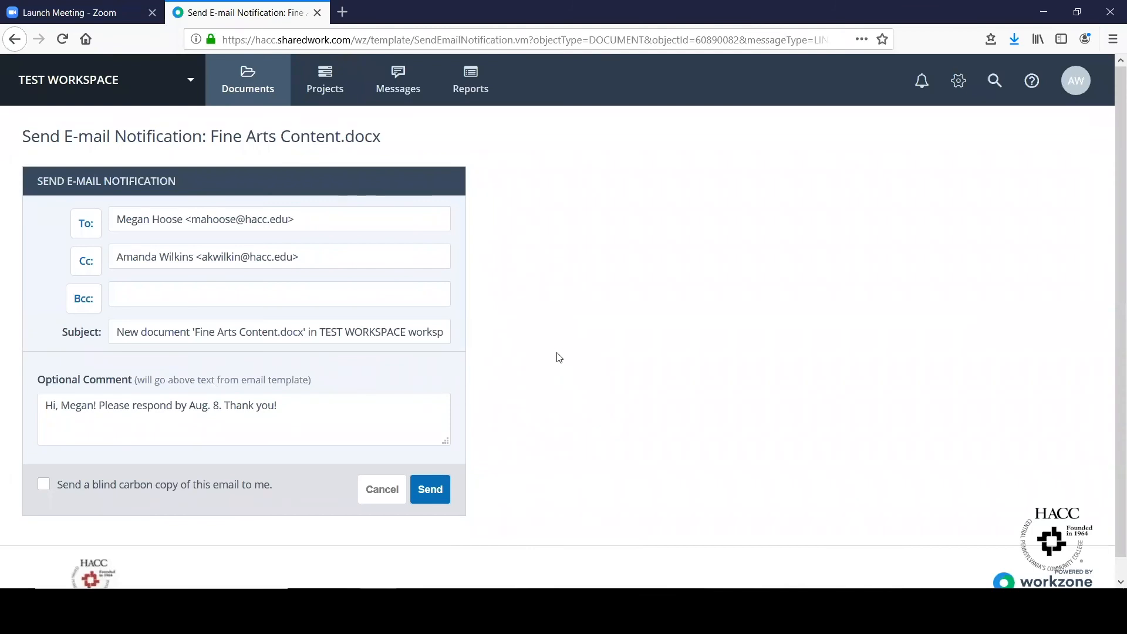
click(423, 490)
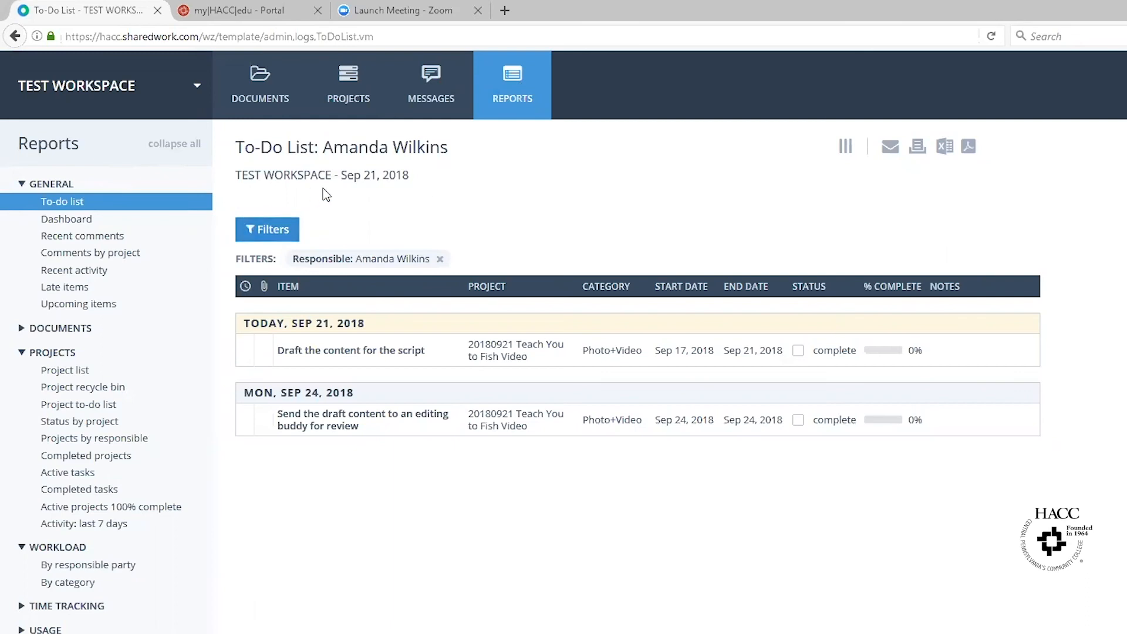
- Tick 'Draft the content for the script' as complete and confirm
click(799, 353)
click(925, 348)
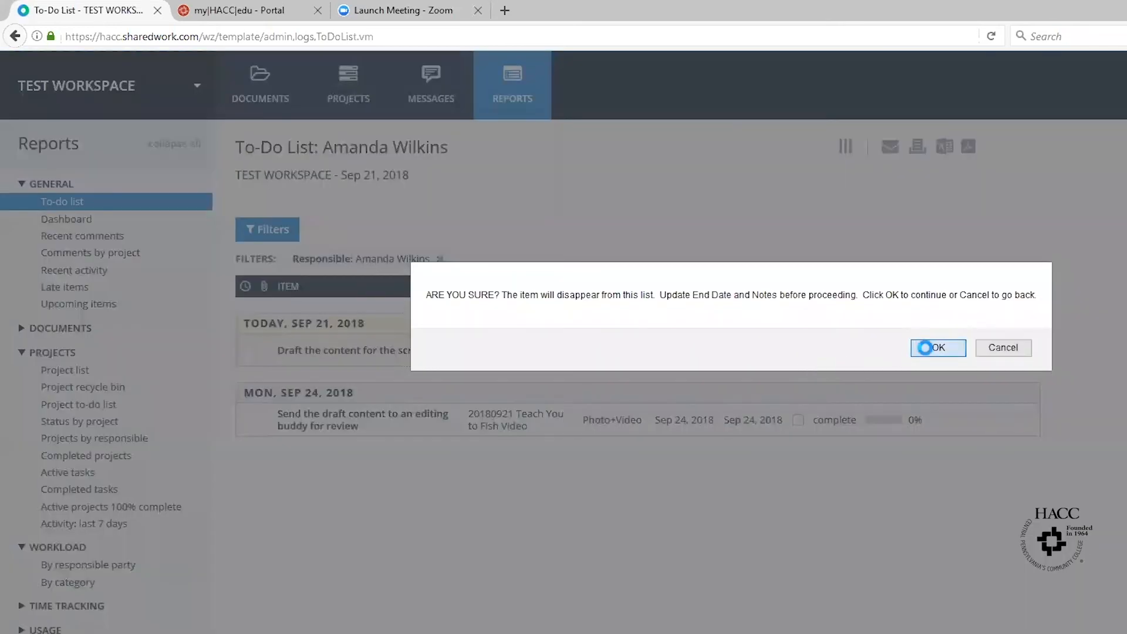